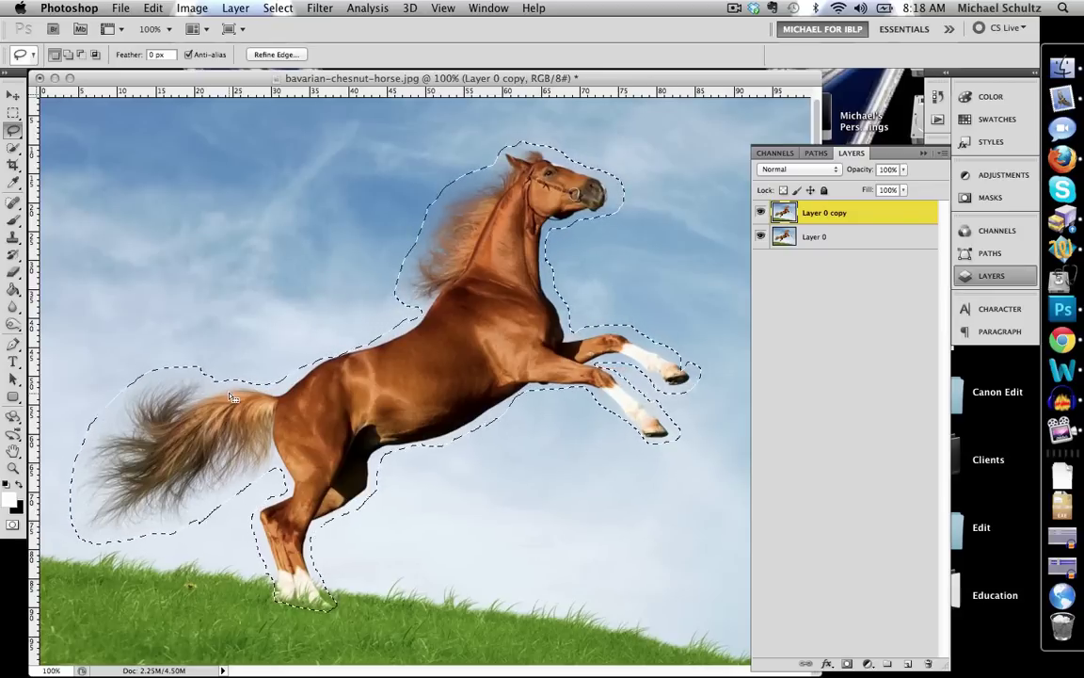
{"action": "key", "text": "super+equal"}
{"action": "key", "text": "super+equal"}
{"action": "key", "text": "super+equal"}
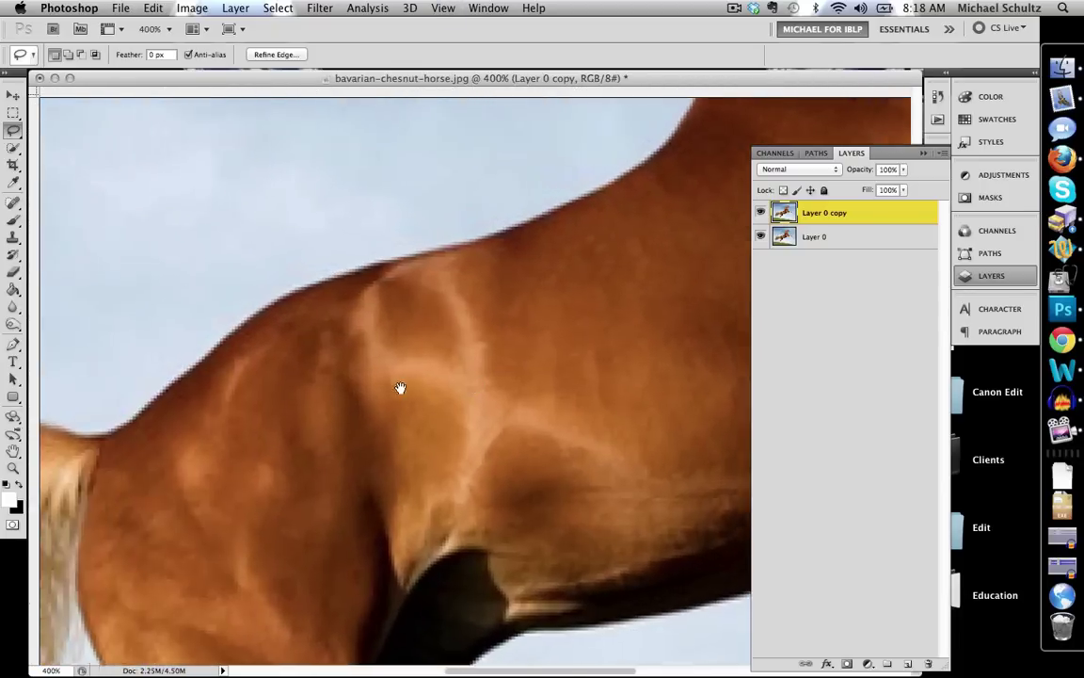
{"action": "left_click_drag", "start_coordinate": [400, 387], "coordinate": [523, 392]}
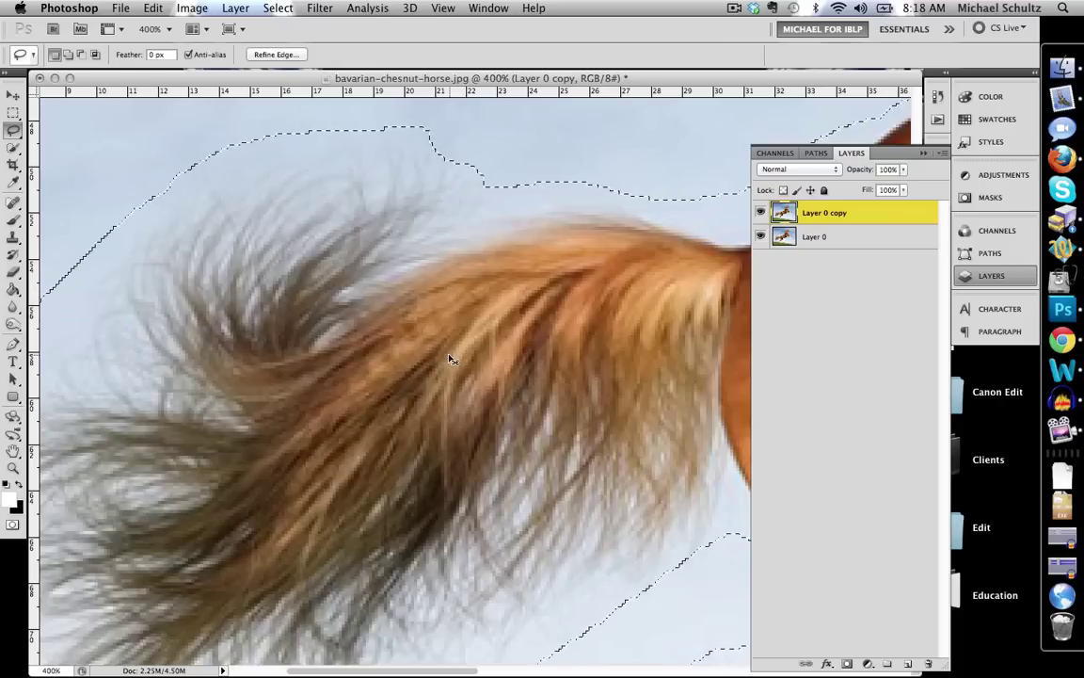
{"action": "key", "text": "super+minus"}
{"action": "key", "text": "super+minus"}
{"action": "key", "text": "super+minus"}
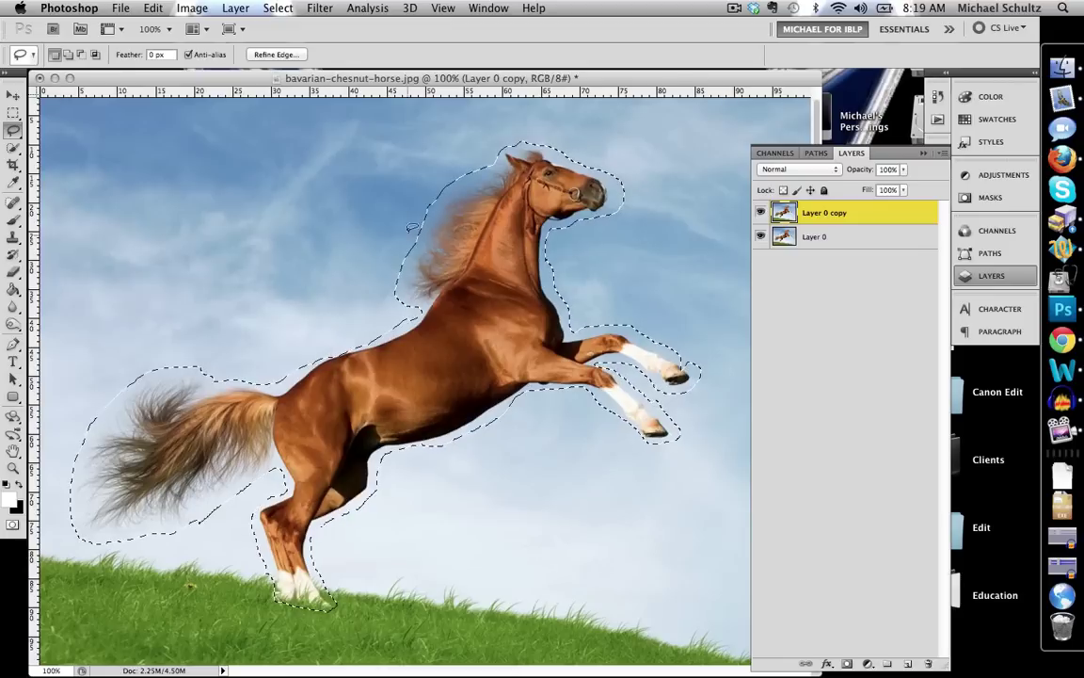
With the Lasso tool, clear the horse selection, then draw and discard a demo outline around mane and tail
{"action": "left_click", "coordinate": [13, 129]}
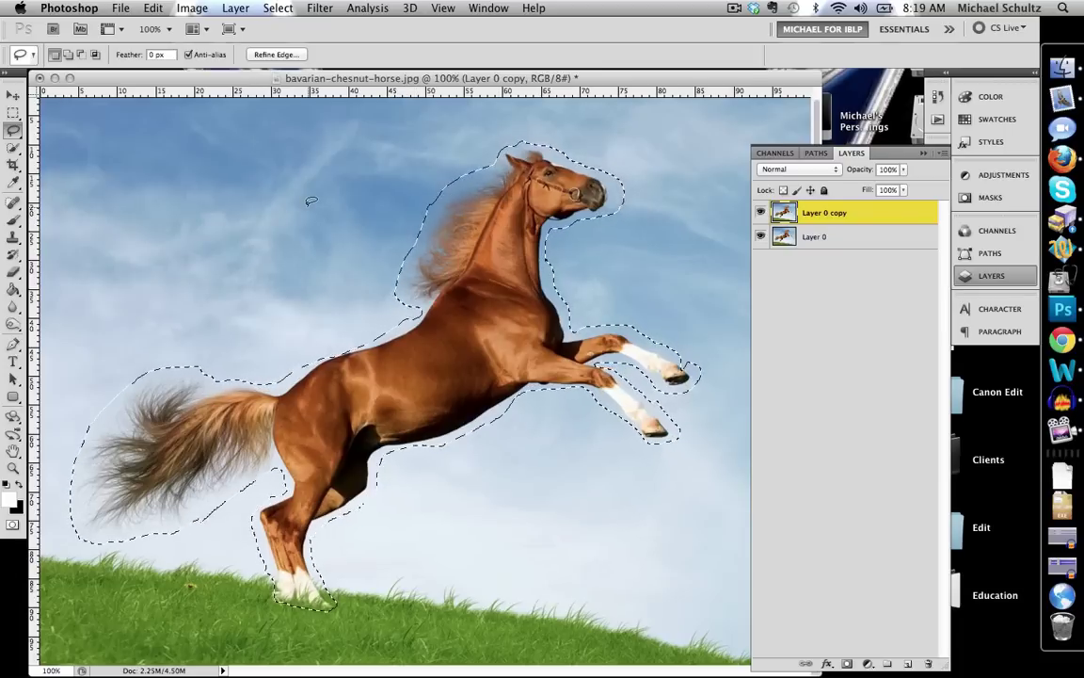
{"action": "key", "text": "super+d"}
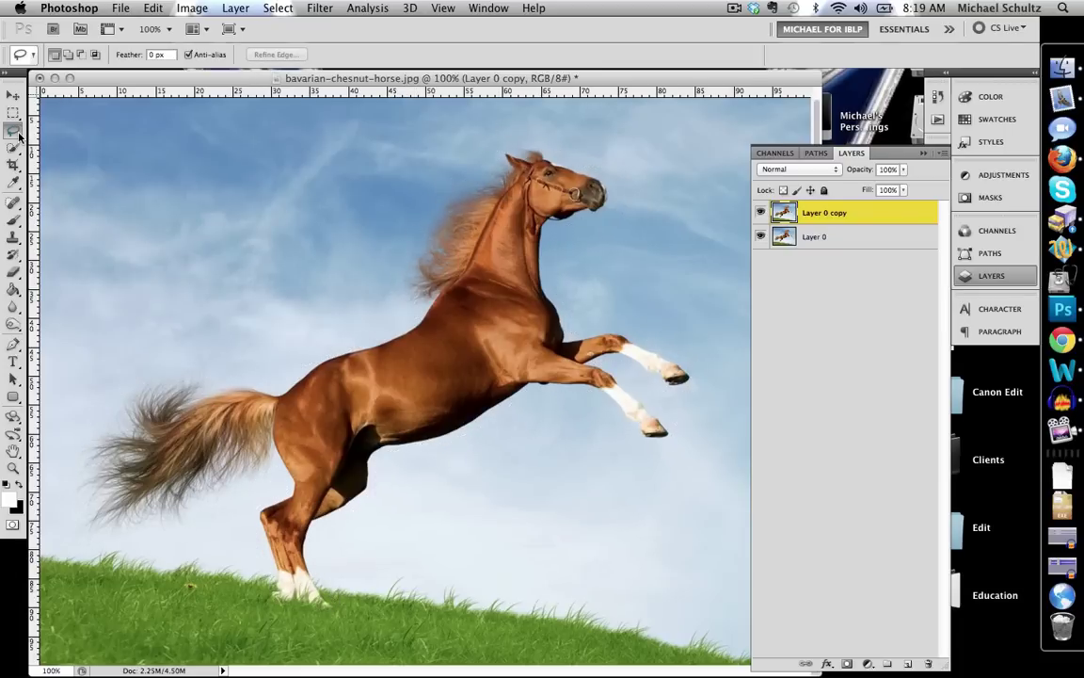
{"action": "mouse_move", "coordinate": [574, 153]}
{"action": "left_mouse_down"}
{"action": "mouse_move", "coordinate": [539, 136]}
{"action": "mouse_move", "coordinate": [483, 140]}
{"action": "left_mouse_up"}
{"action": "mouse_move", "coordinate": [408, 280]}
{"action": "left_mouse_down"}
{"action": "mouse_move", "coordinate": [384, 322]}
{"action": "mouse_move", "coordinate": [268, 360]}
{"action": "left_mouse_up"}
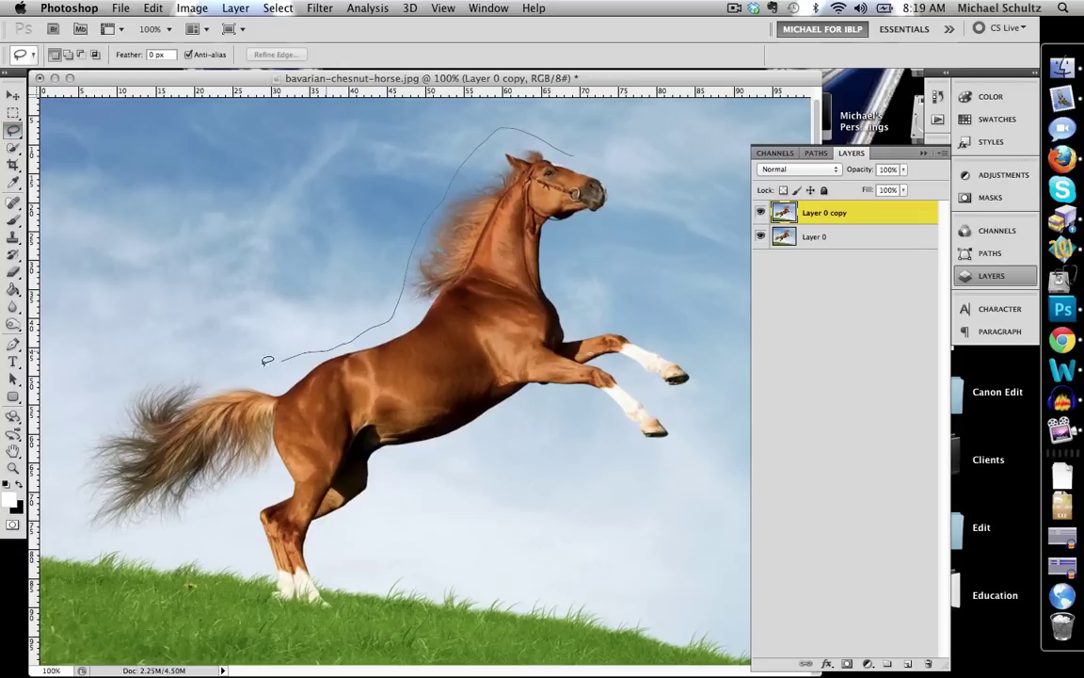
{"action": "mouse_move", "coordinate": [84, 464]}
{"action": "left_mouse_down"}
{"action": "mouse_move", "coordinate": [81, 517]}
{"action": "mouse_move", "coordinate": [142, 538]}
{"action": "mouse_move", "coordinate": [238, 482]}
{"action": "left_mouse_up"}
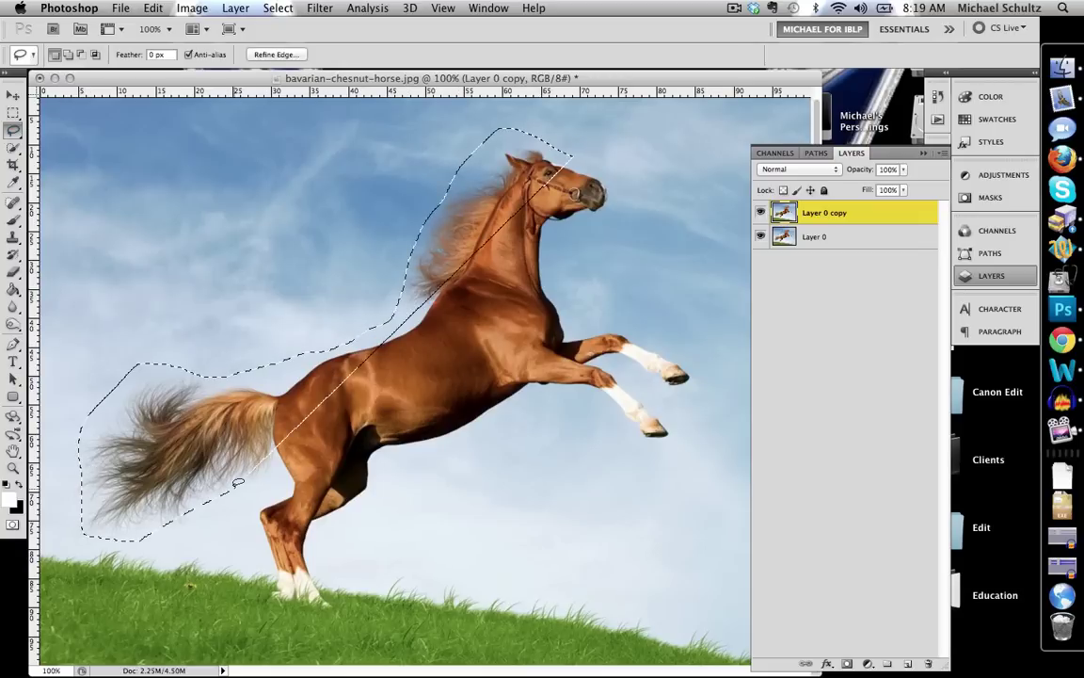
{"action": "left_click", "coordinate": [320, 421]}
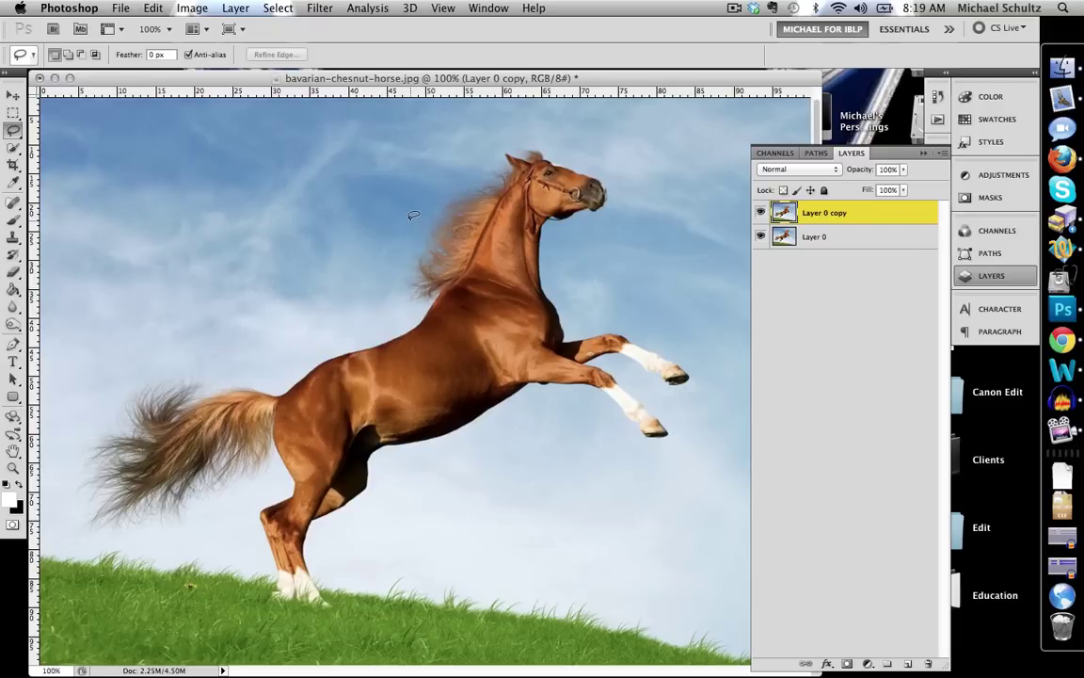
Restore the previous loose selection around the entire rearing horse, including tail, mane and legs
{"action": "key", "text": "super+z"}
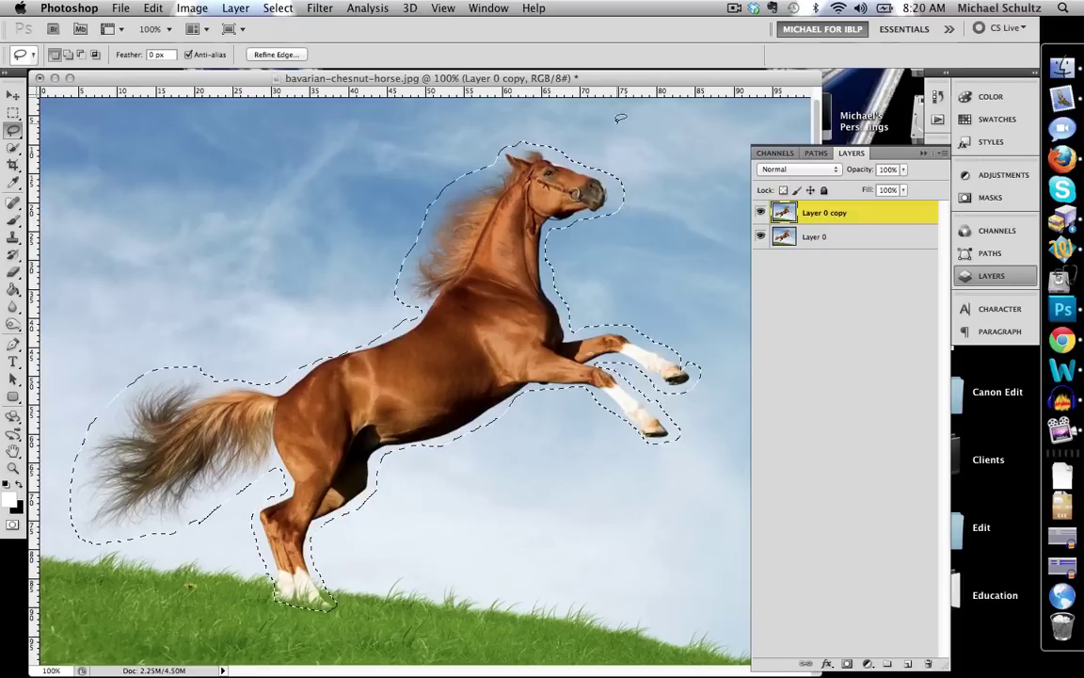
Open Refine Edge for the horse selection, previewing it On White with Radius 0.0 px
{"action": "left_click", "coordinate": [275, 54]}
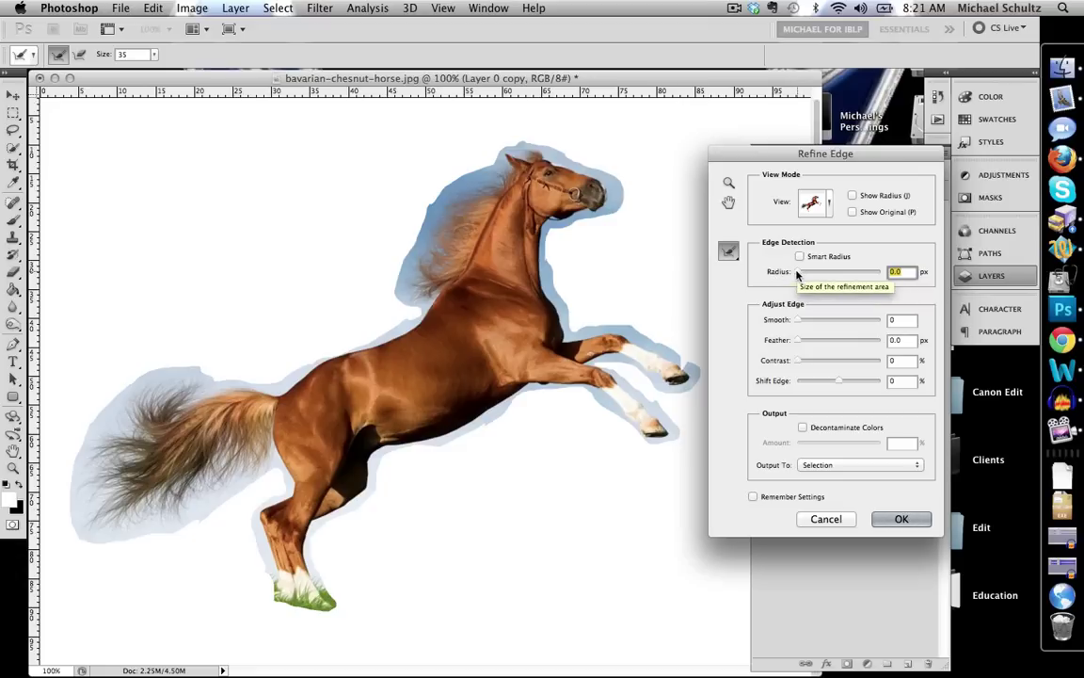
Set the Refine Edge Radius to 37.5 px, brush along the tail hair, and move the dialog aside
{"action": "left_click_drag", "start_coordinate": [831, 275], "coordinate": [843, 274]}
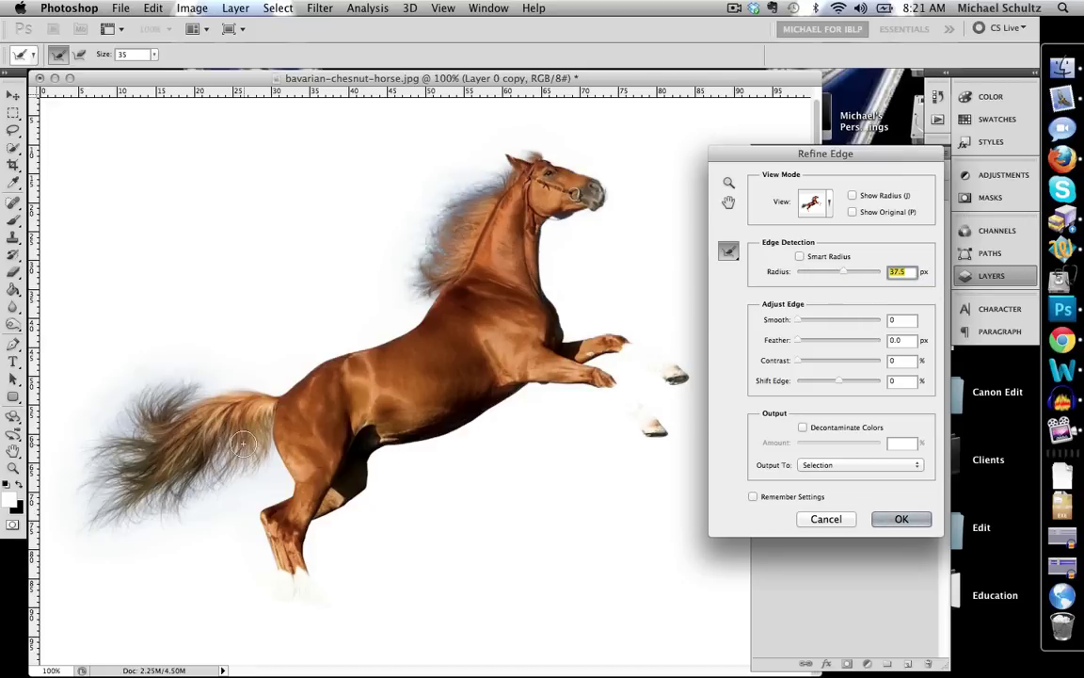
{"action": "mouse_move", "coordinate": [108, 452]}
{"action": "left_mouse_down"}
{"action": "mouse_move", "coordinate": [143, 501]}
{"action": "mouse_move", "coordinate": [217, 441]}
{"action": "left_mouse_up"}
{"action": "left_click_drag", "start_coordinate": [811, 155], "coordinate": [577, 136]}
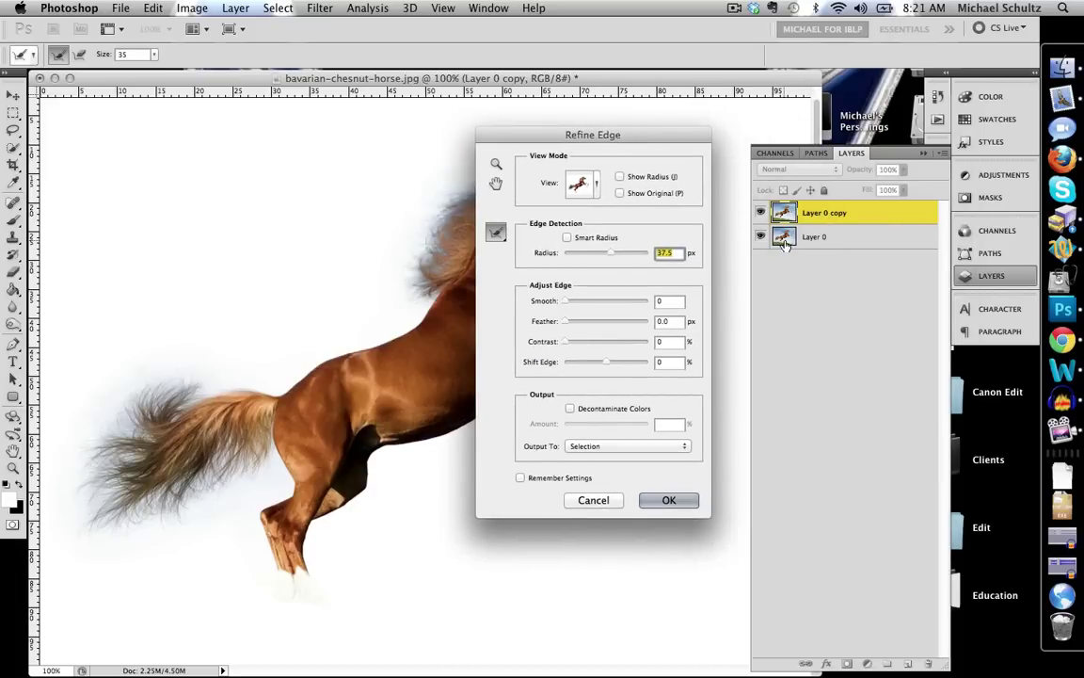
{"action": "left_click_drag", "start_coordinate": [644, 138], "coordinate": [855, 185]}
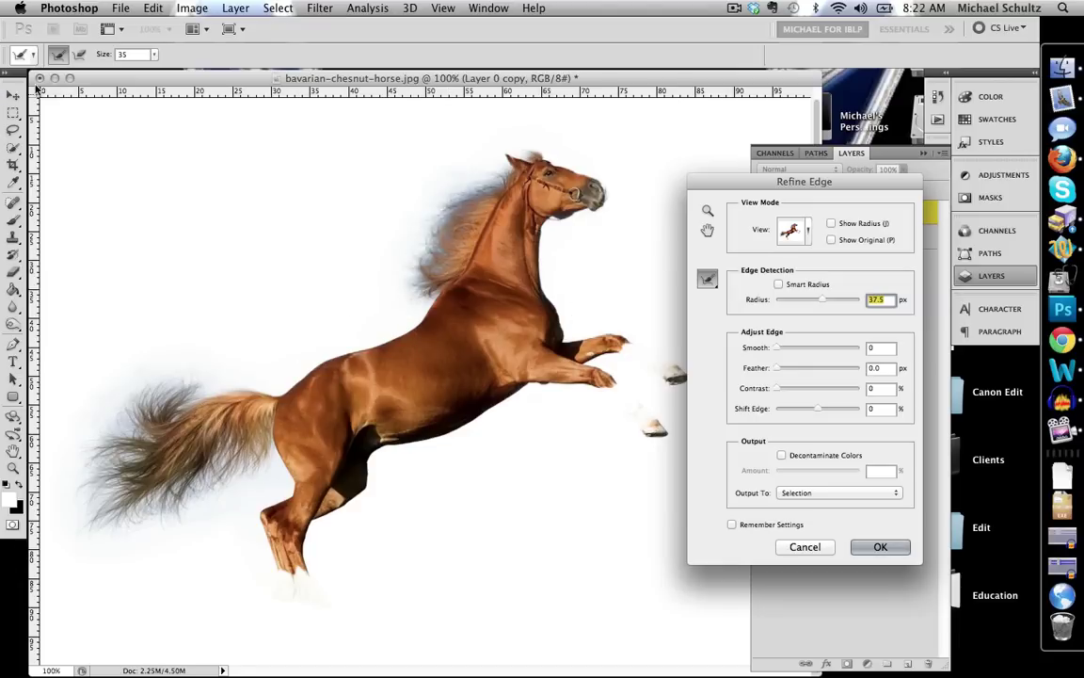
Zoom to the tail at 300% and raise the Refine Edge radius to about 89 px
{"action": "key", "text": "super+plus"}
{"action": "key", "text": "super+plus"}
{"action": "left_click_drag", "start_coordinate": [297, 343], "coordinate": [643, 243]}
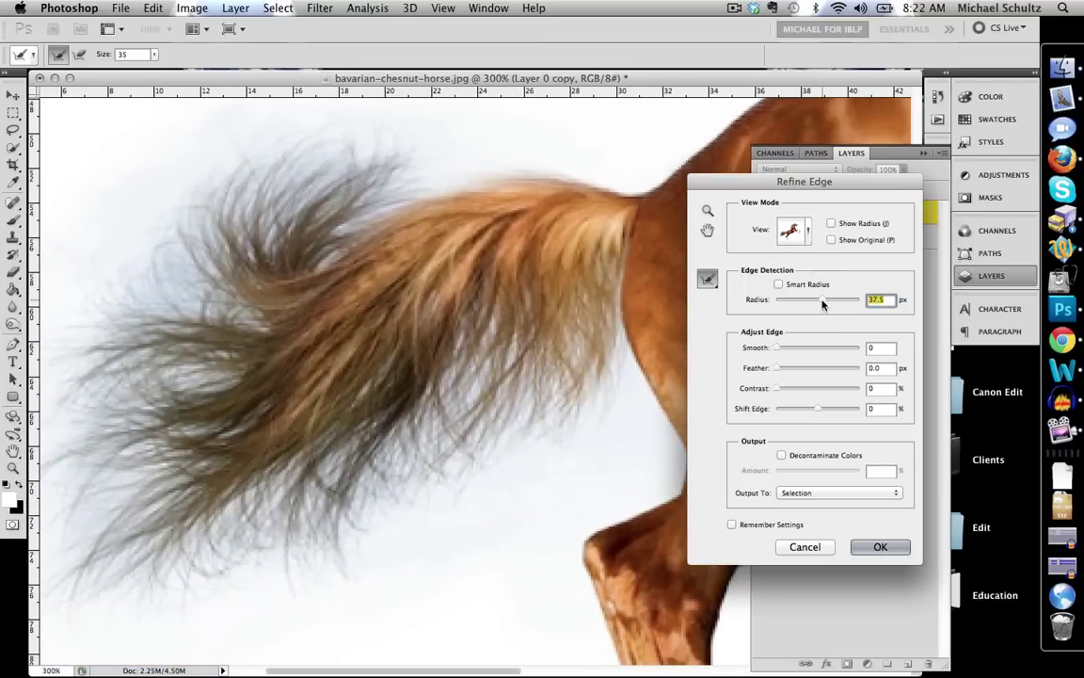
{"action": "left_click_drag", "start_coordinate": [831, 303], "coordinate": [847, 304]}
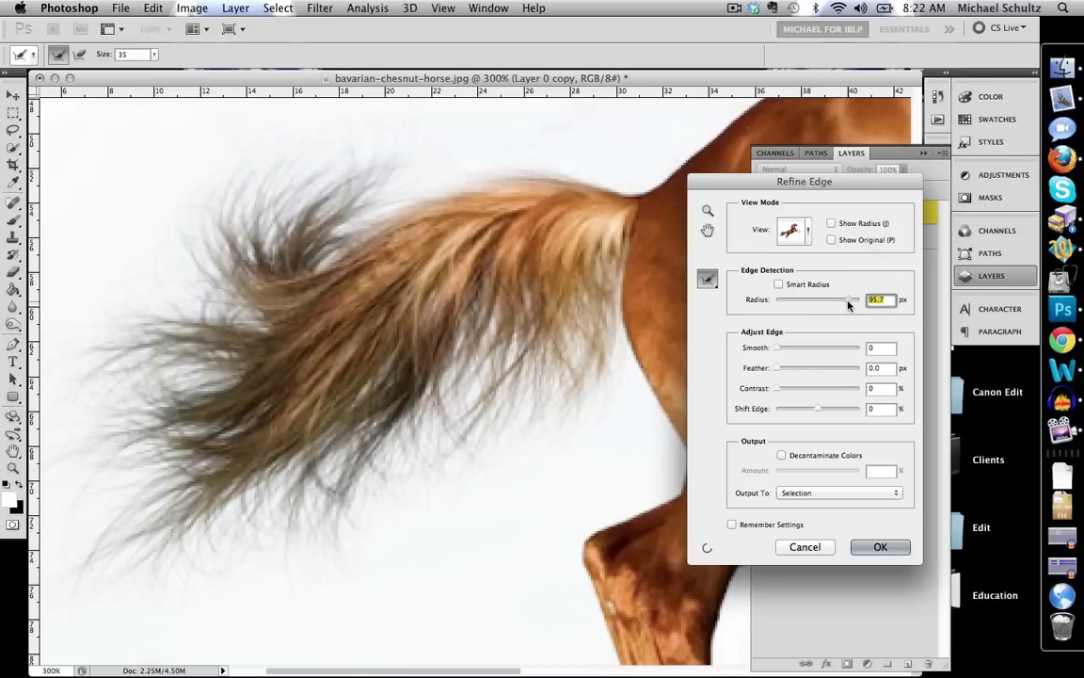
{"action": "left_click_drag", "start_coordinate": [847, 305], "coordinate": [844, 305]}
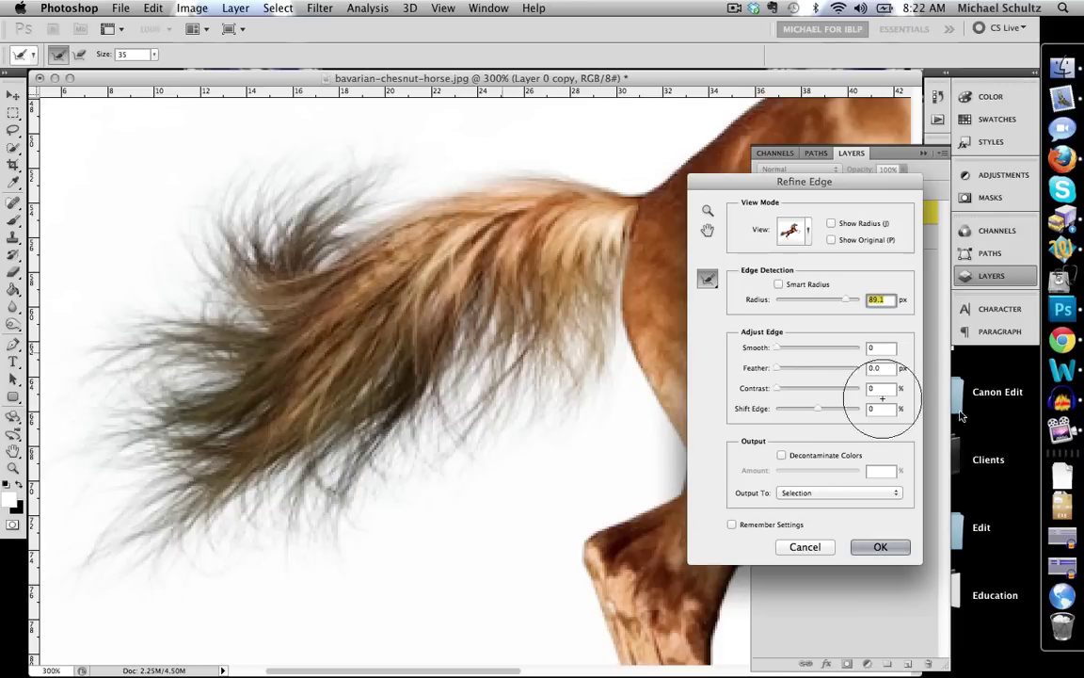
{"action": "left_click_drag", "start_coordinate": [839, 192], "coordinate": [787, 268]}
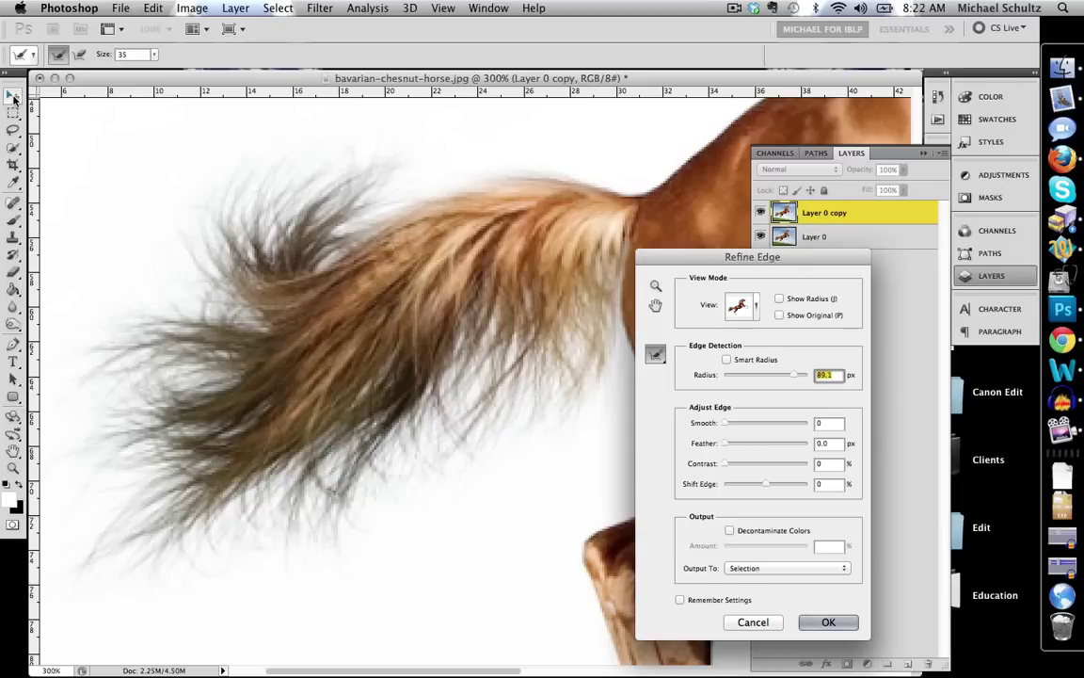
{"action": "key", "text": "super+1"}
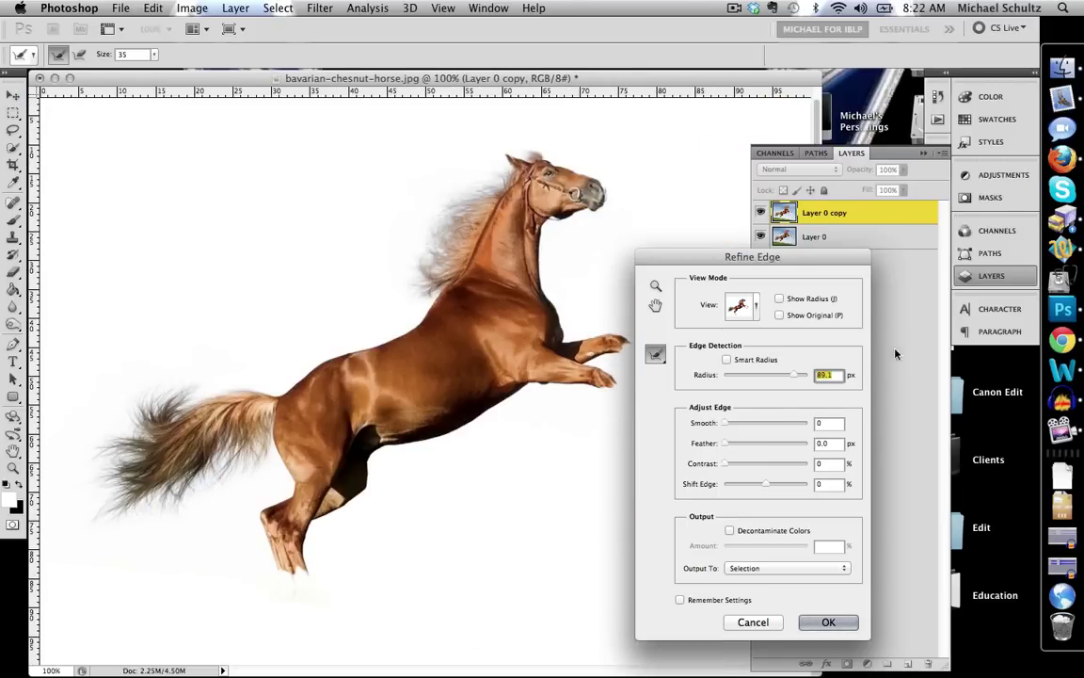
Set Smooth 15, Contrast 17 and Feather 0, and fine-tune the Radius to about 90 px
{"action": "left_click_drag", "start_coordinate": [724, 423], "coordinate": [737, 425]}
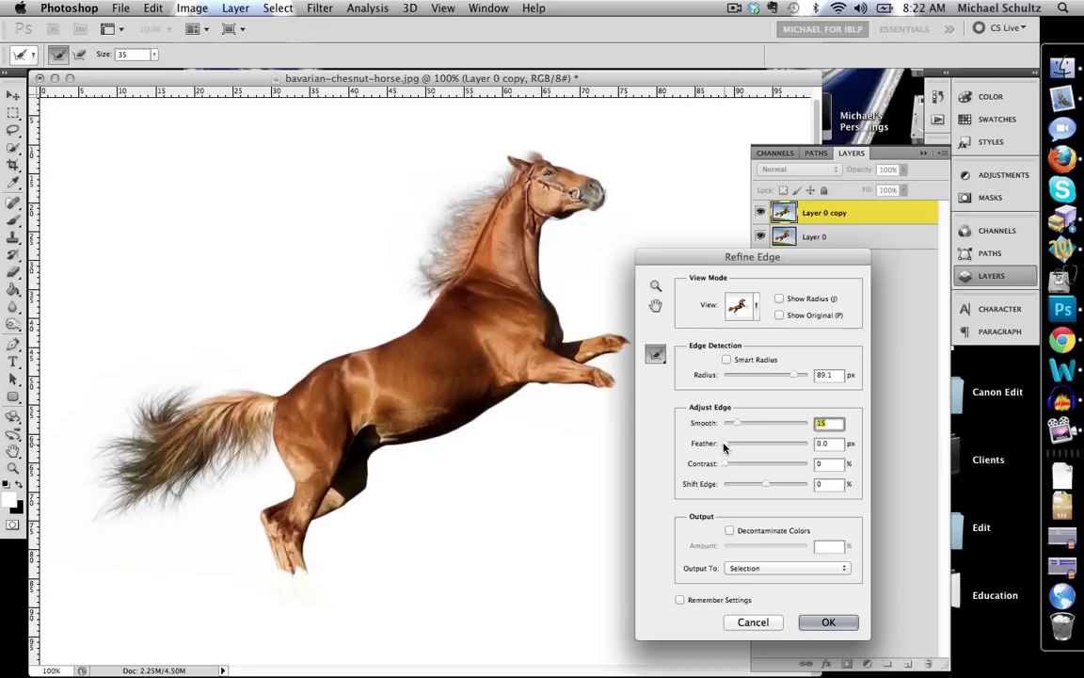
{"action": "mouse_move", "coordinate": [724, 463]}
{"action": "left_mouse_down"}
{"action": "mouse_move", "coordinate": [738, 465]}
{"action": "mouse_move", "coordinate": [740, 446]}
{"action": "left_mouse_up"}
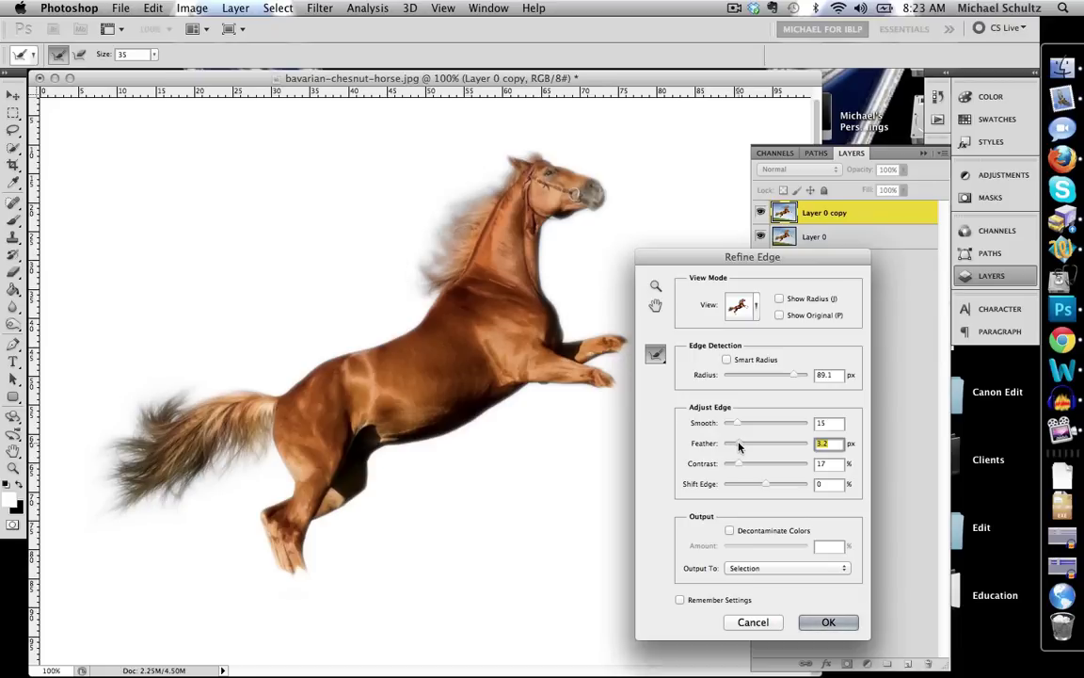
{"action": "left_click_drag", "start_coordinate": [738, 446], "coordinate": [724, 444]}
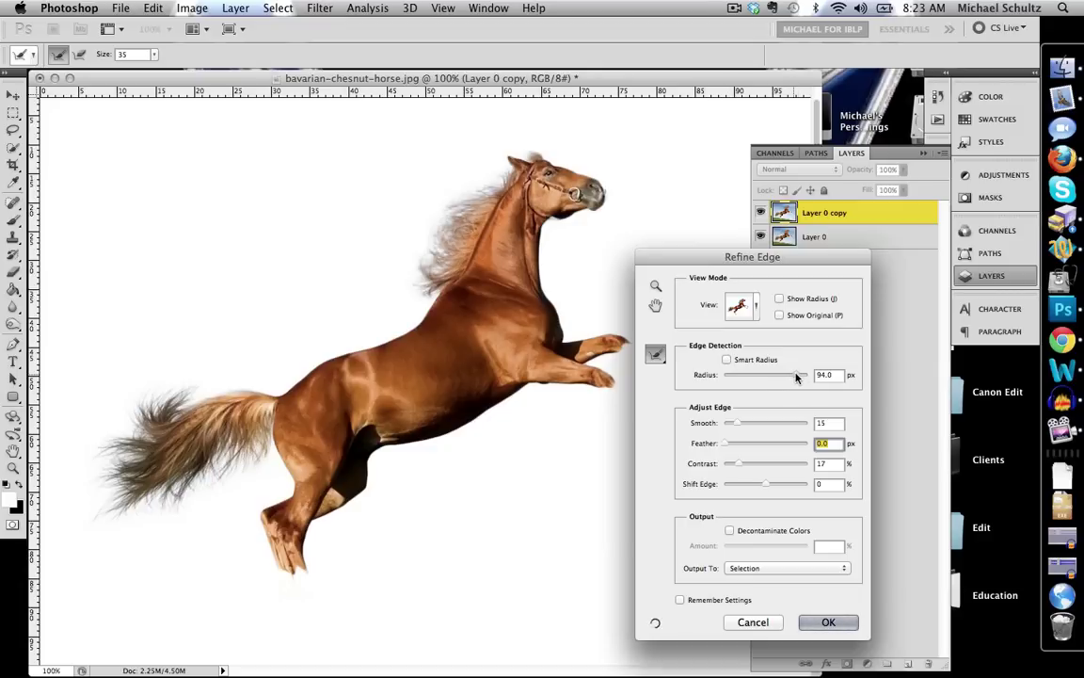
{"action": "left_click_drag", "start_coordinate": [796, 376], "coordinate": [800, 376]}
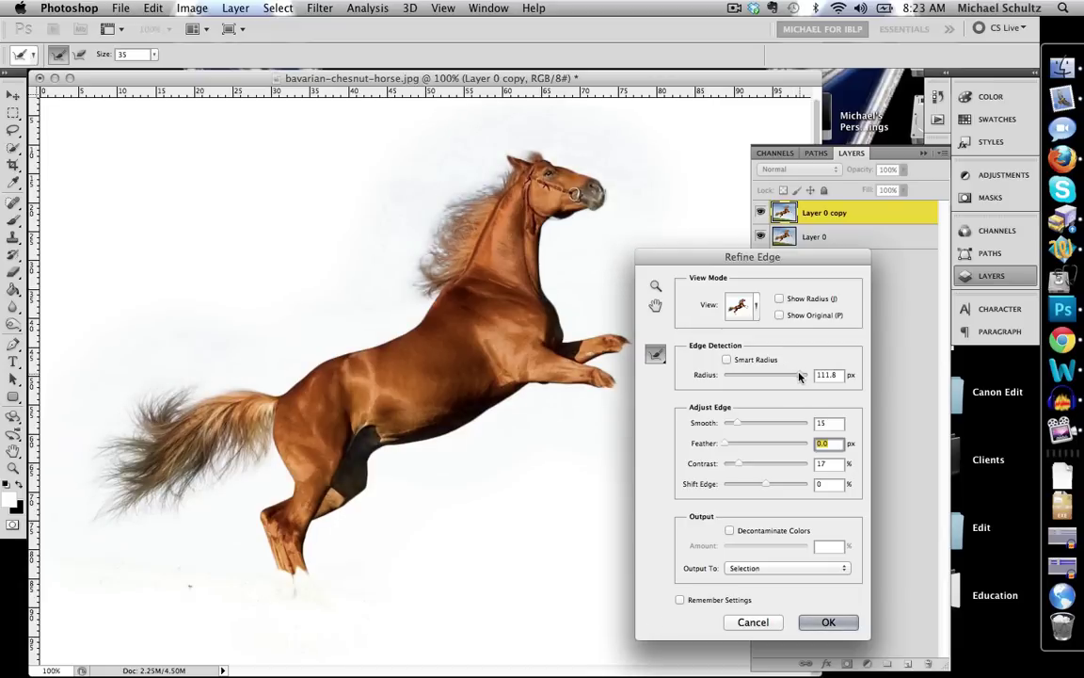
{"action": "left_click", "coordinate": [799, 376]}
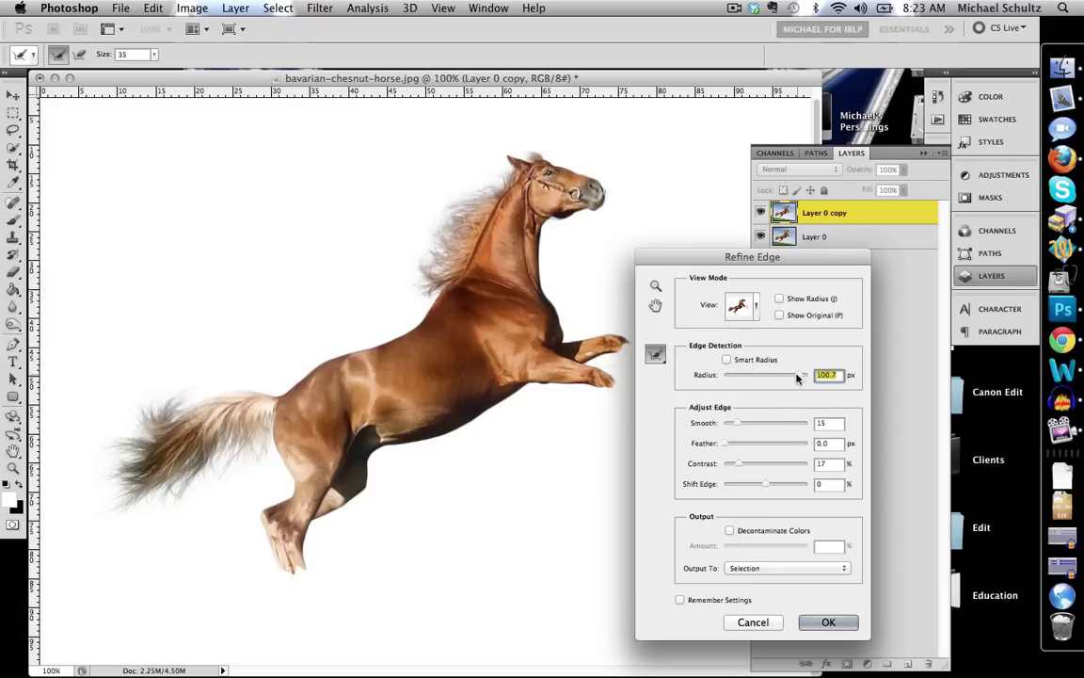
{"action": "key", "text": "shift+Down"}
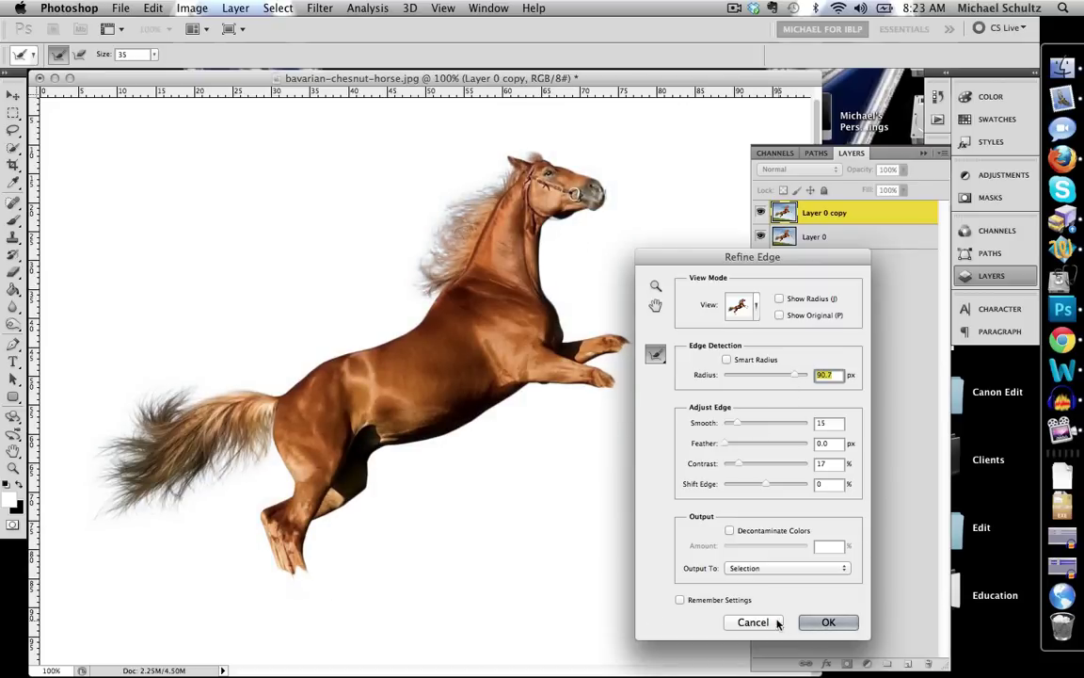
Apply Refine Edge, then select Layer 0 and add a new empty Layer 1 above it
{"action": "left_click", "coordinate": [828, 622]}
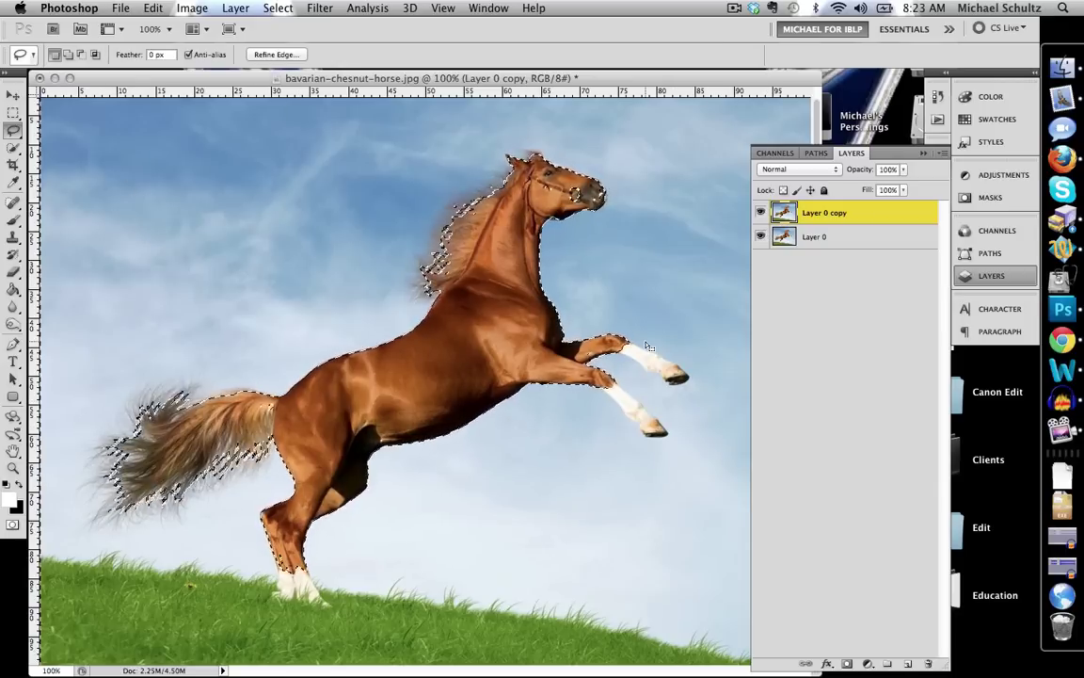
{"action": "left_click", "coordinate": [774, 241]}
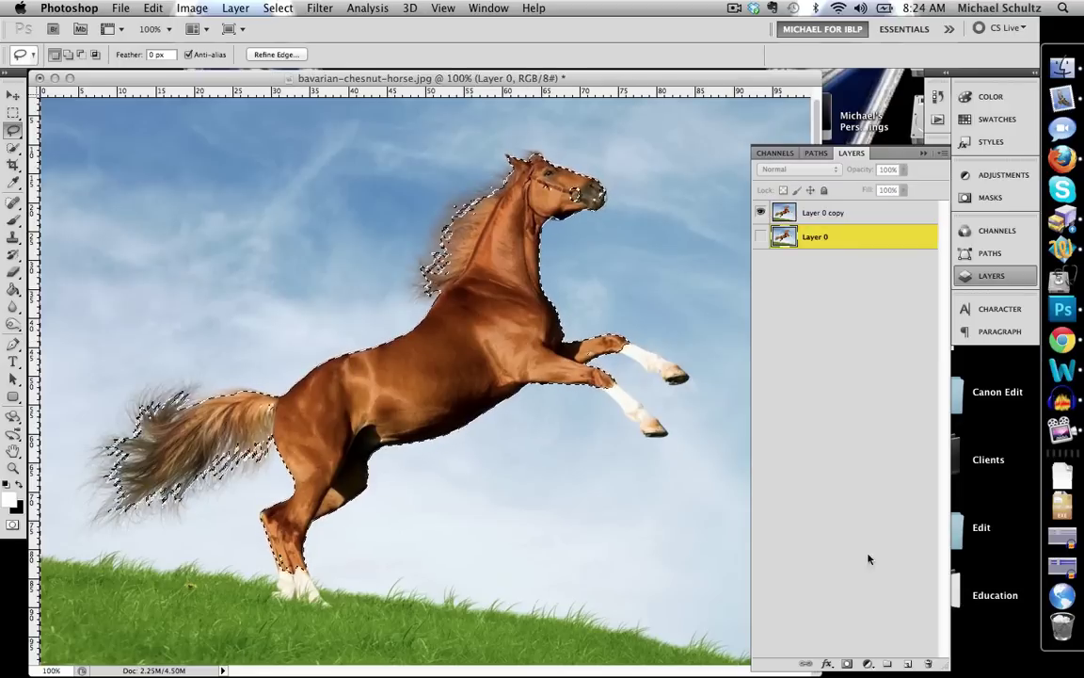
{"action": "key", "text": "super+alt+shift+n"}
Hide Layer 0, take the Paint Bucket, and try then undo a fill on Layer 1
{"action": "left_click", "coordinate": [763, 259]}
{"action": "key", "text": "g"}
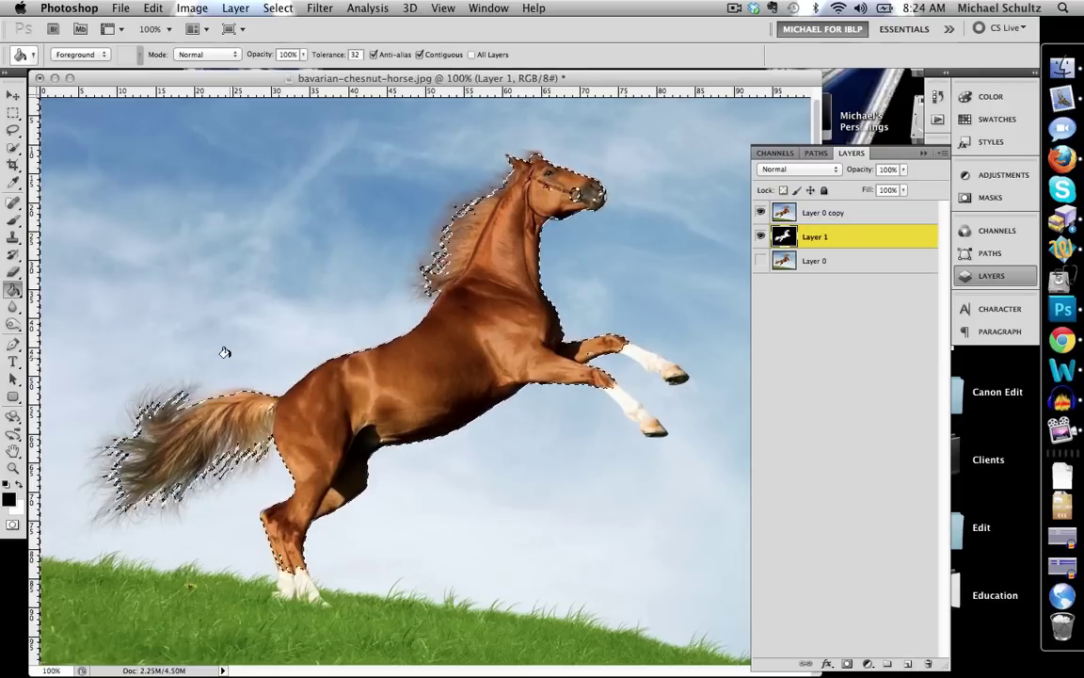
{"action": "key", "text": "alt+BackSpace"}
{"action": "key", "text": "super+d"}
{"action": "key", "text": "super+z"}
Delete the sky and grass from Layer 0 copy, then fill Layer 1 with black
{"action": "left_click", "coordinate": [905, 216]}
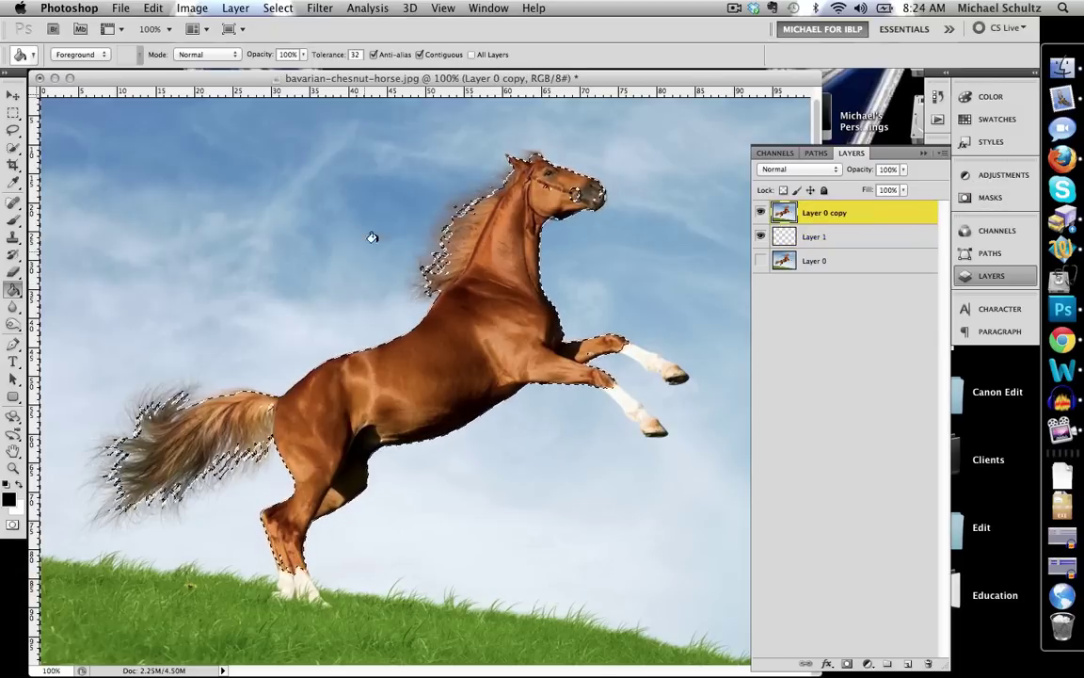
{"action": "key", "text": "Delete"}
{"action": "key", "text": "ctrl+d"}
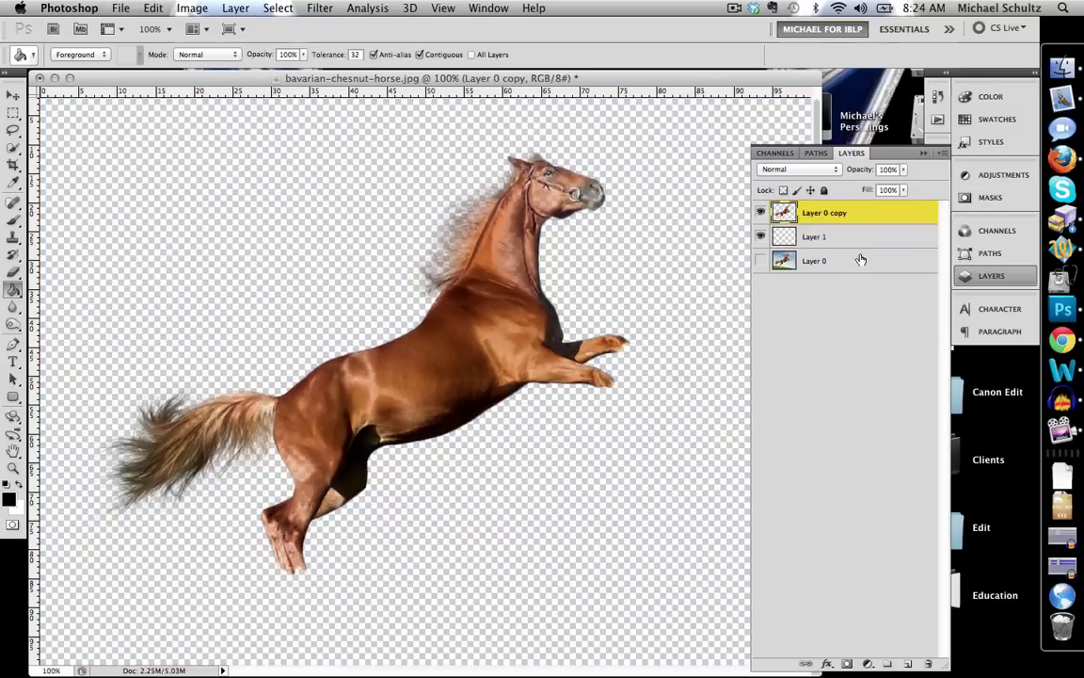
{"action": "left_click", "coordinate": [858, 237]}
{"action": "left_click", "coordinate": [551, 272]}
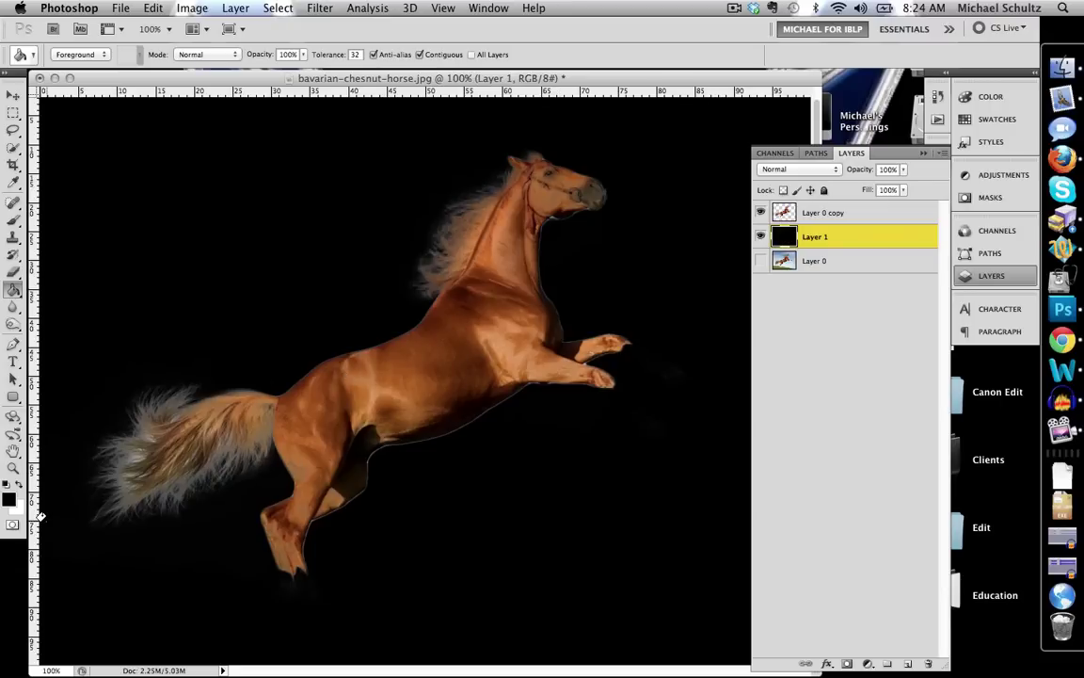
{"action": "left_click", "coordinate": [94, 532], "text": "super"}
{"action": "left_click_drag", "start_coordinate": [157, 537], "coordinate": [242, 361]}
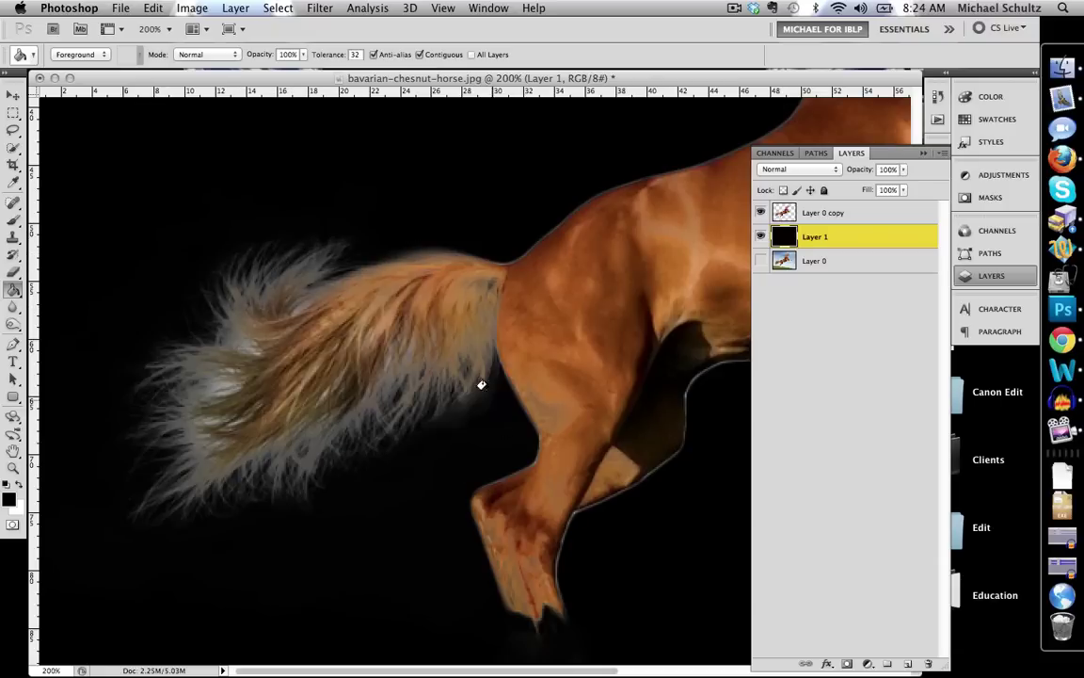
{"action": "left_click_drag", "start_coordinate": [570, 313], "coordinate": [407, 428]}
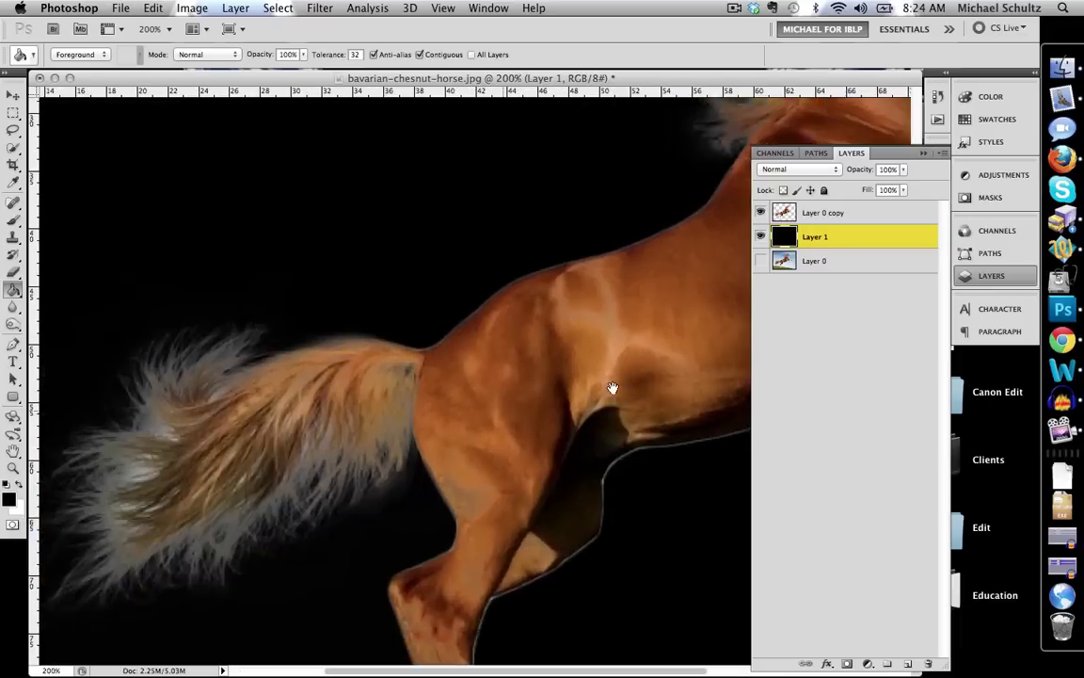
{"action": "mouse_move", "coordinate": [612, 387]}
{"action": "left_mouse_down"}
{"action": "mouse_move", "coordinate": [382, 504]}
{"action": "mouse_move", "coordinate": [213, 562]}
{"action": "mouse_move", "coordinate": [278, 508]}
{"action": "left_mouse_up"}
{"action": "key", "text": "super+minus"}
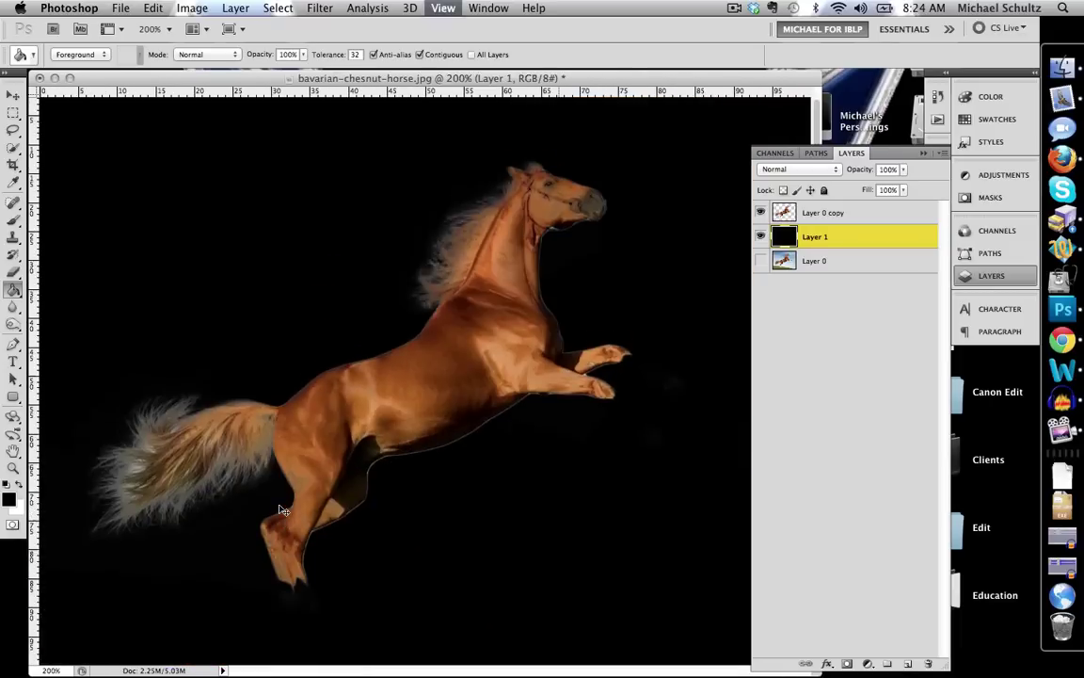
{"action": "key", "text": "super+minus"}
{"action": "key", "text": "super+equal"}
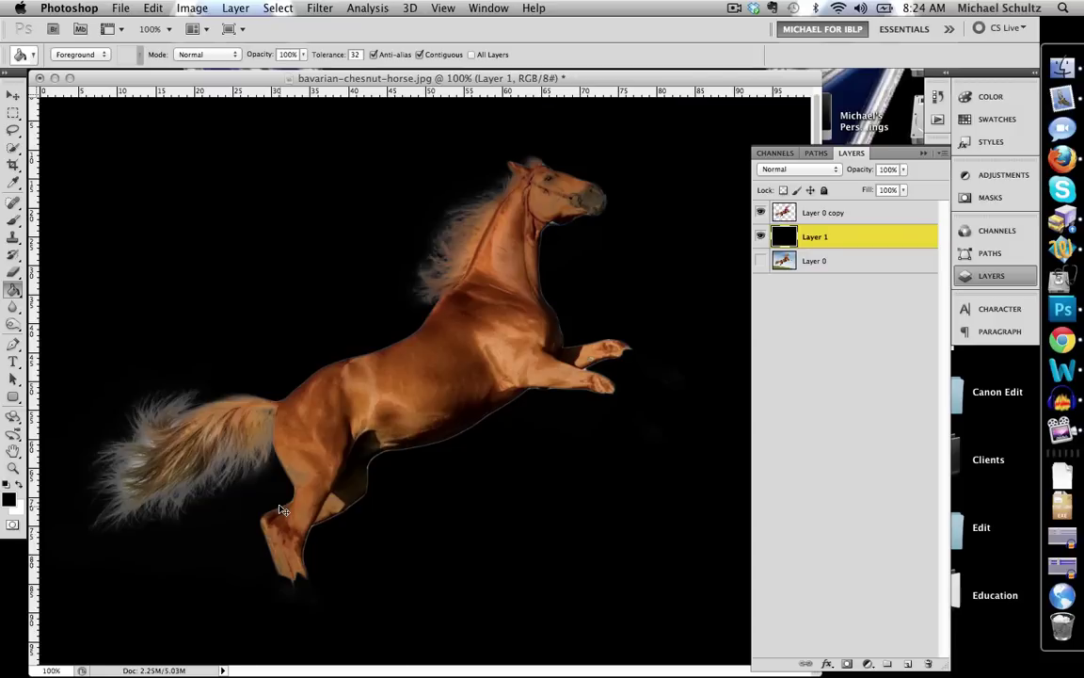
Set the foreground colour to light green (8fd881) and fill Layer 1 with it
{"action": "left_click", "coordinate": [14, 507]}
{"action": "left_click_drag", "start_coordinate": [743, 564], "coordinate": [742, 521]}
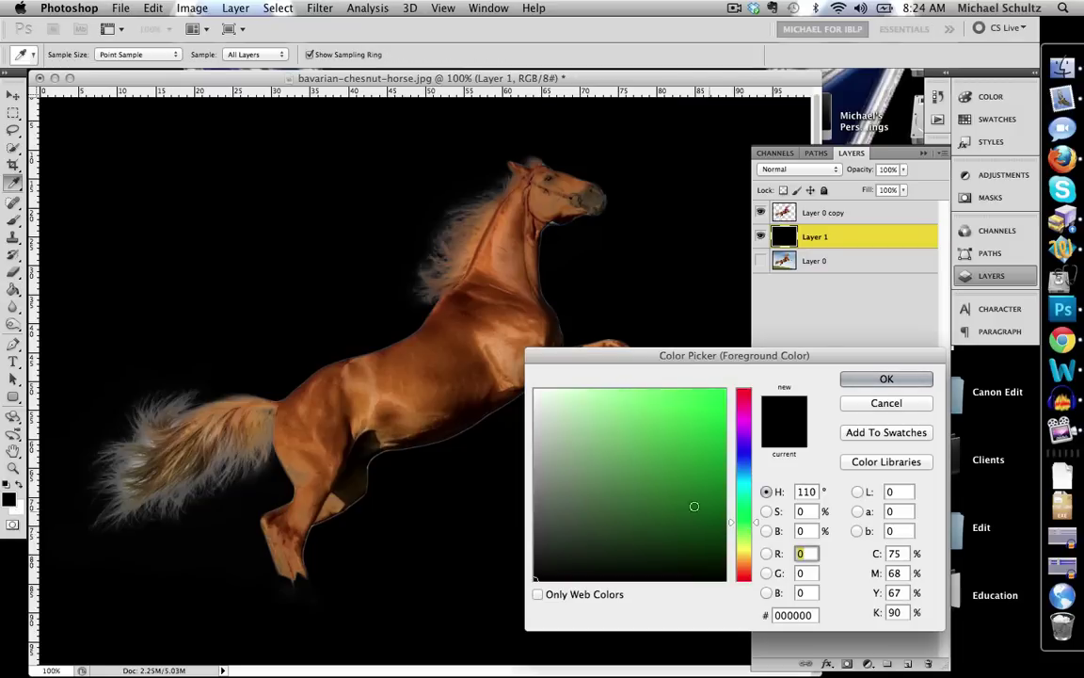
{"action": "left_click", "coordinate": [631, 458]}
{"action": "left_click_drag", "start_coordinate": [590, 451], "coordinate": [617, 416]}
{"action": "key", "text": "Return"}
{"action": "key", "text": "g"}
{"action": "left_click", "coordinate": [612, 308]}
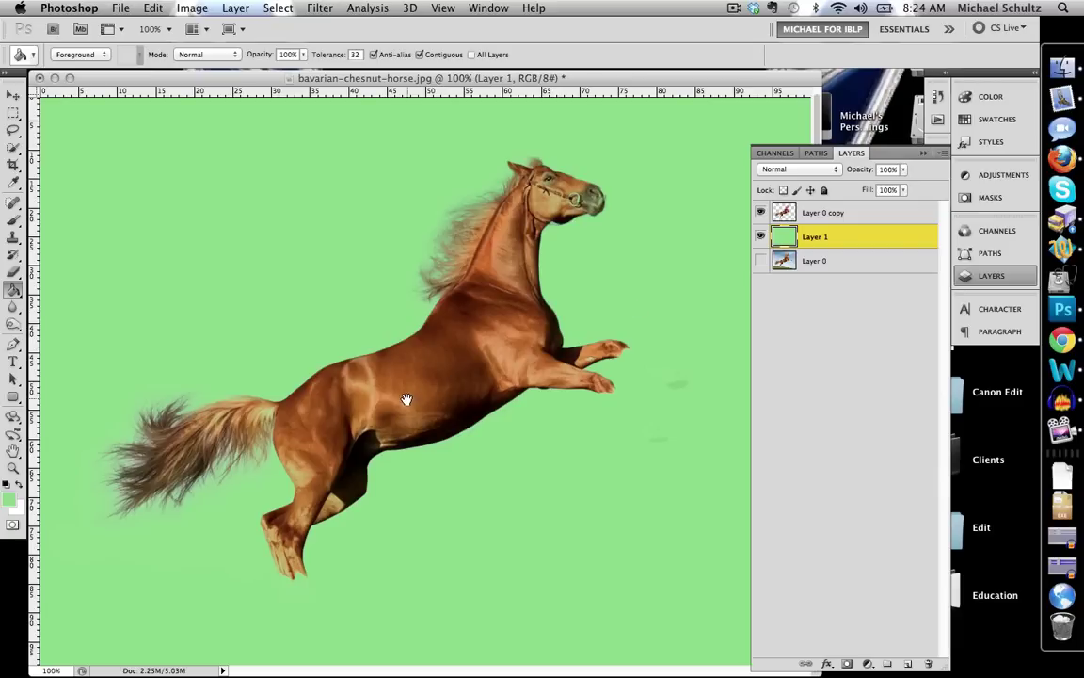